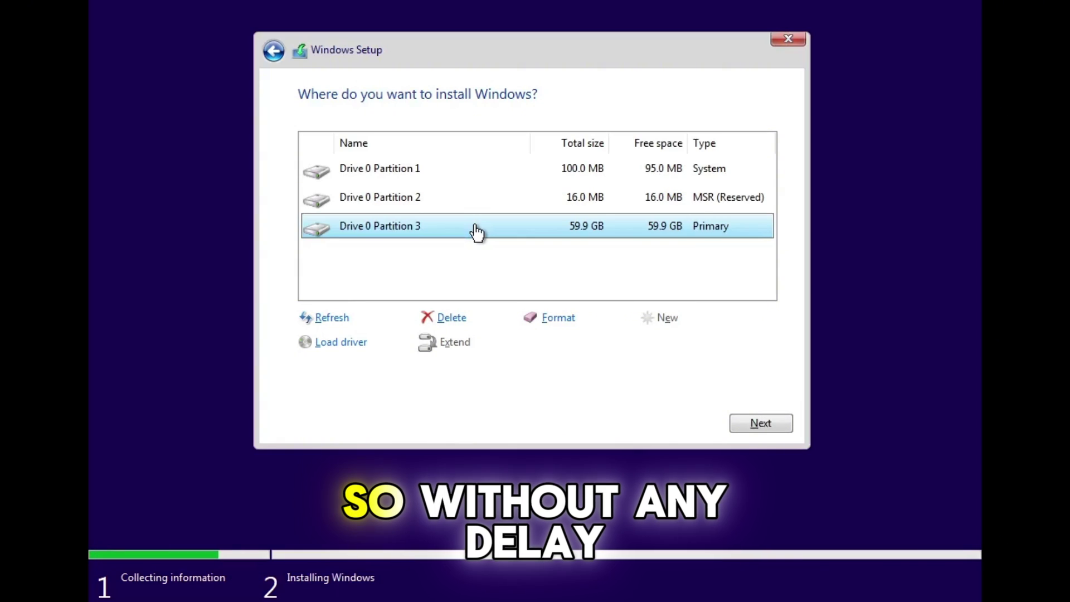
- Dismiss the 0x80070057 'could not format a partition' error message
click(603, 261)
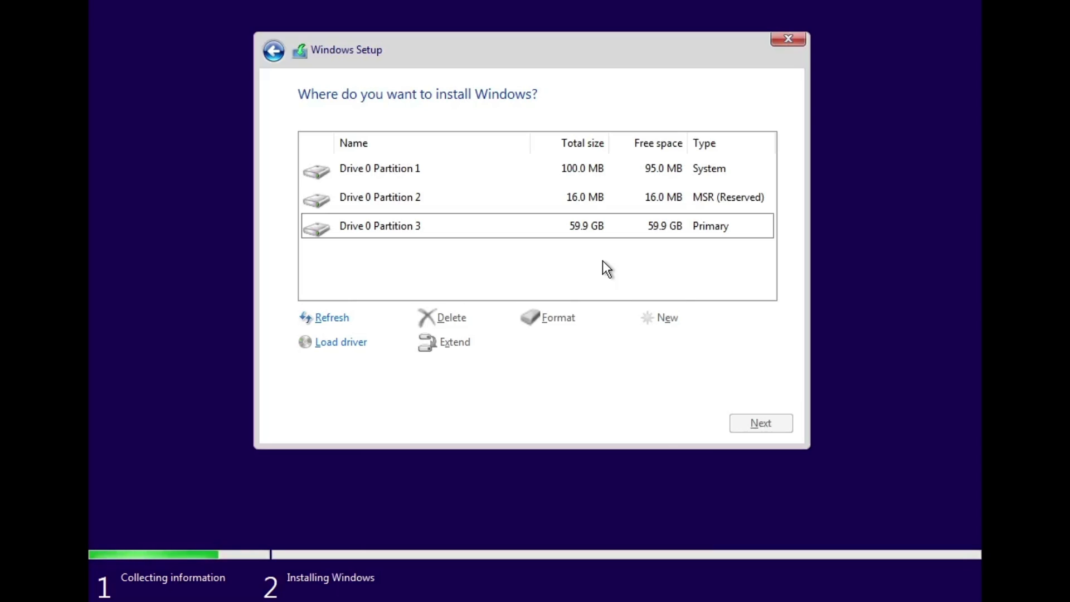
- Delete Drive 0 Partitions 3, 2 and 1, confirming each deletion warning
click(476, 232)
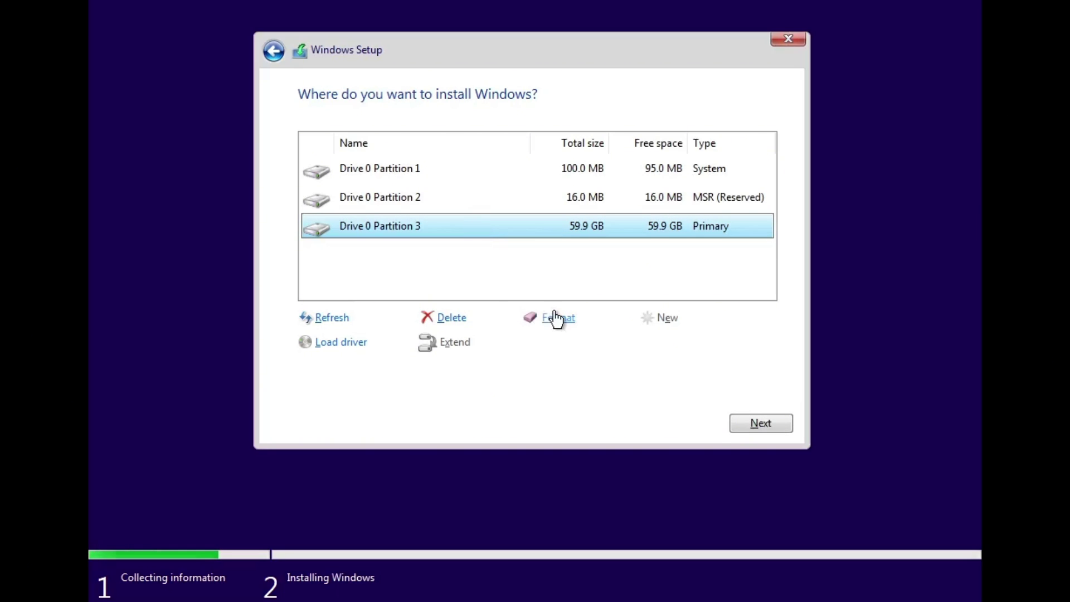
click(465, 318)
click(652, 343)
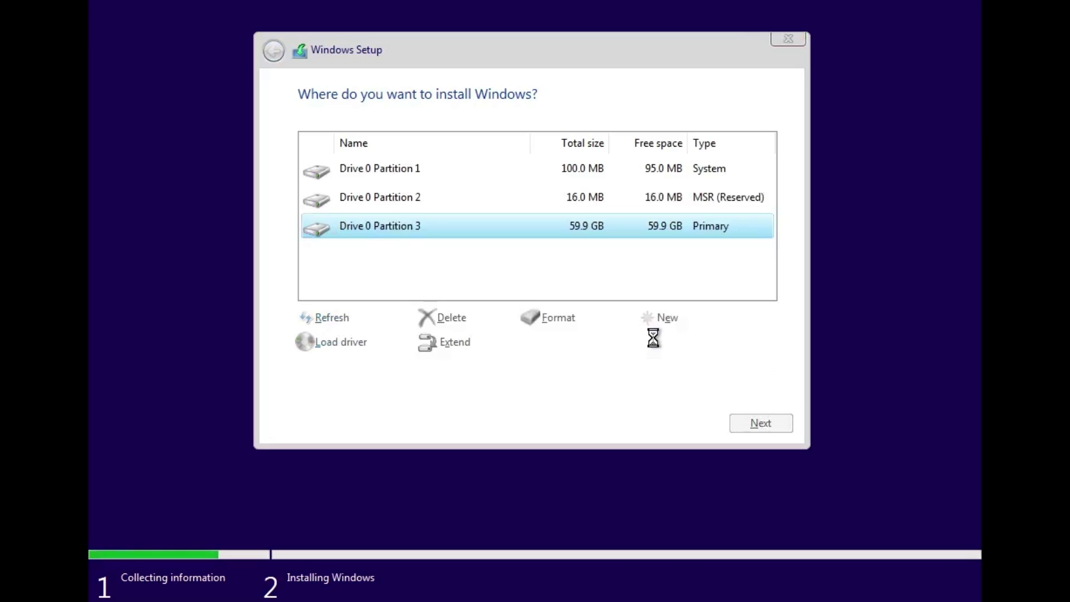
click(509, 206)
click(449, 317)
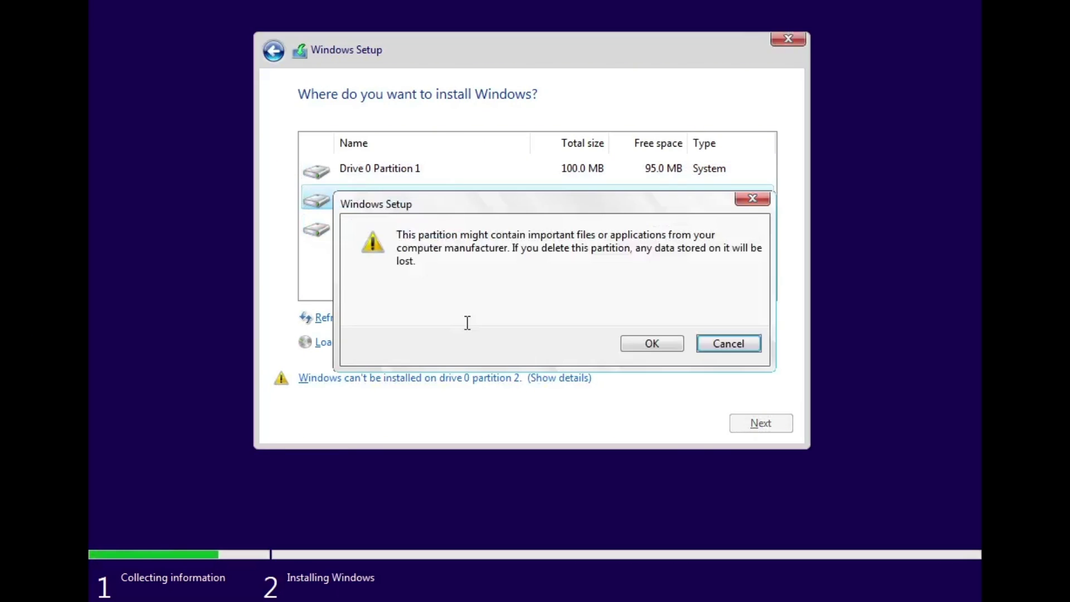
click(625, 339)
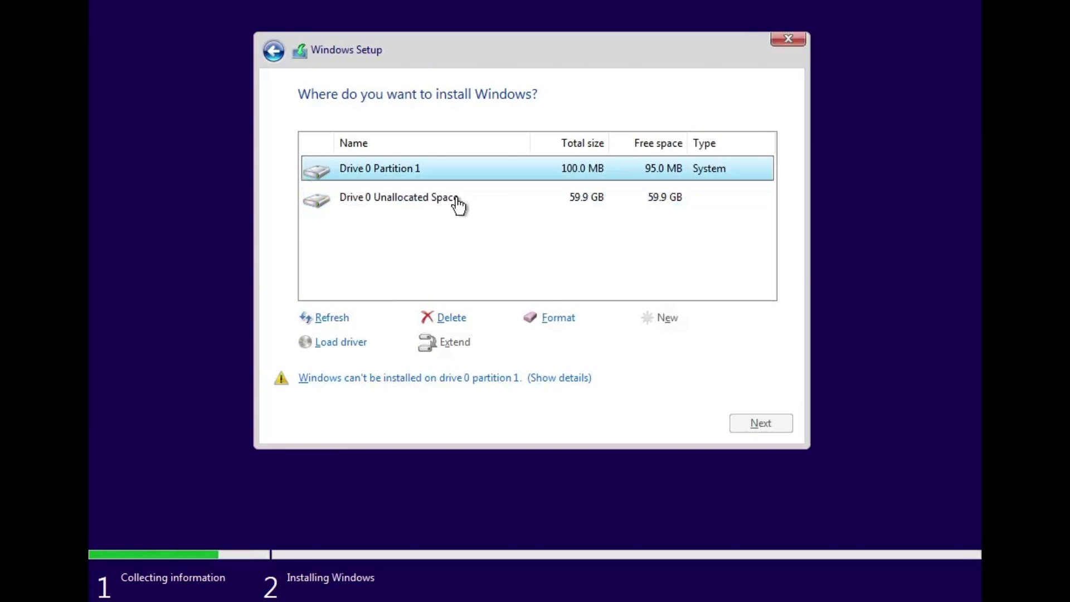
click(453, 317)
click(661, 350)
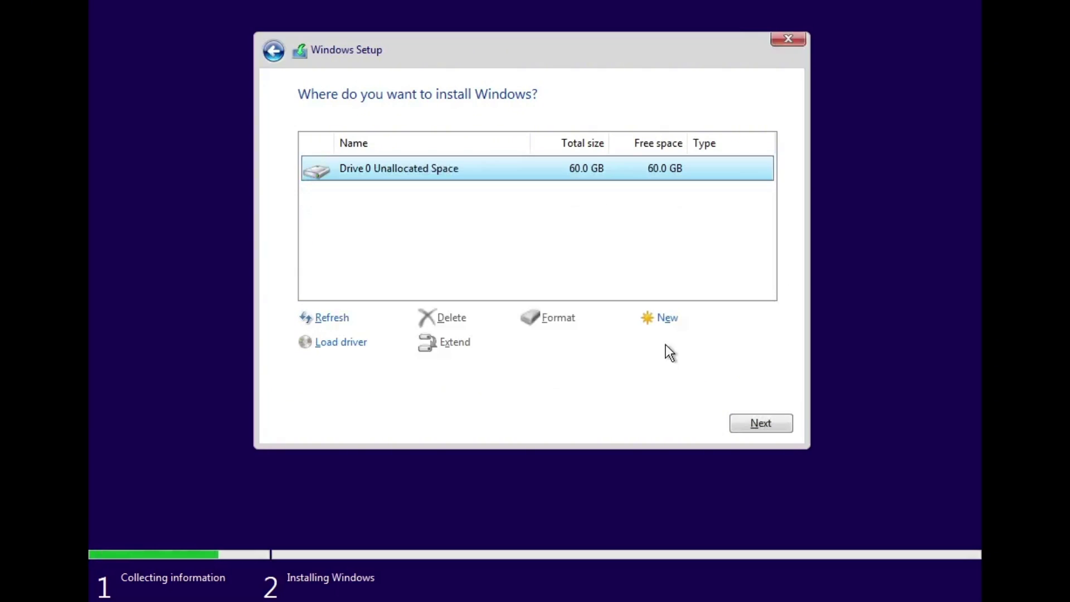
- Select the 60.0 GB Drive 0 Unallocated Space
click(550, 222)
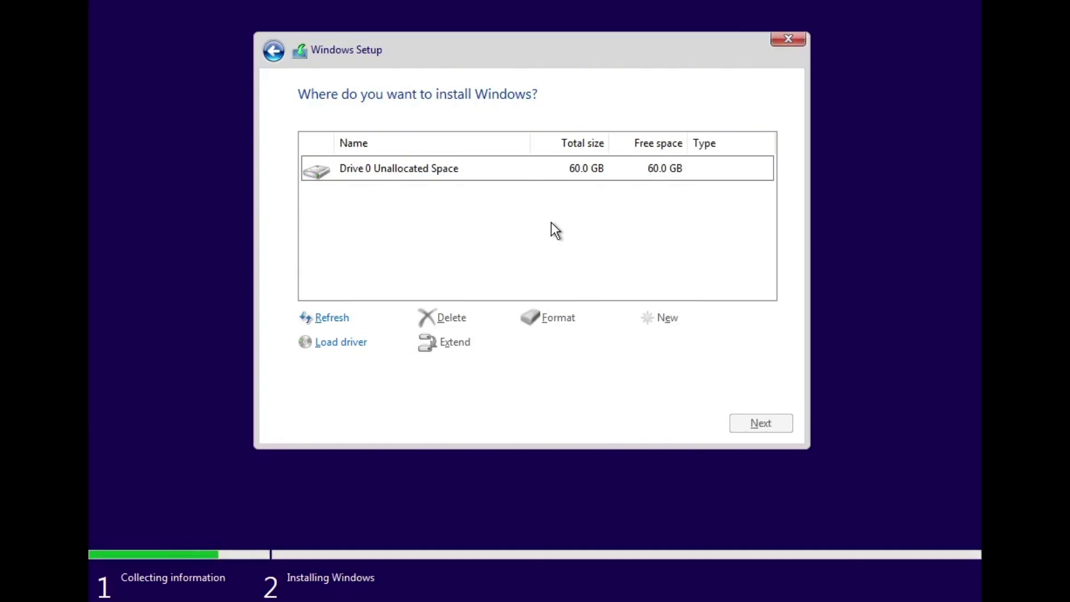
click(472, 178)
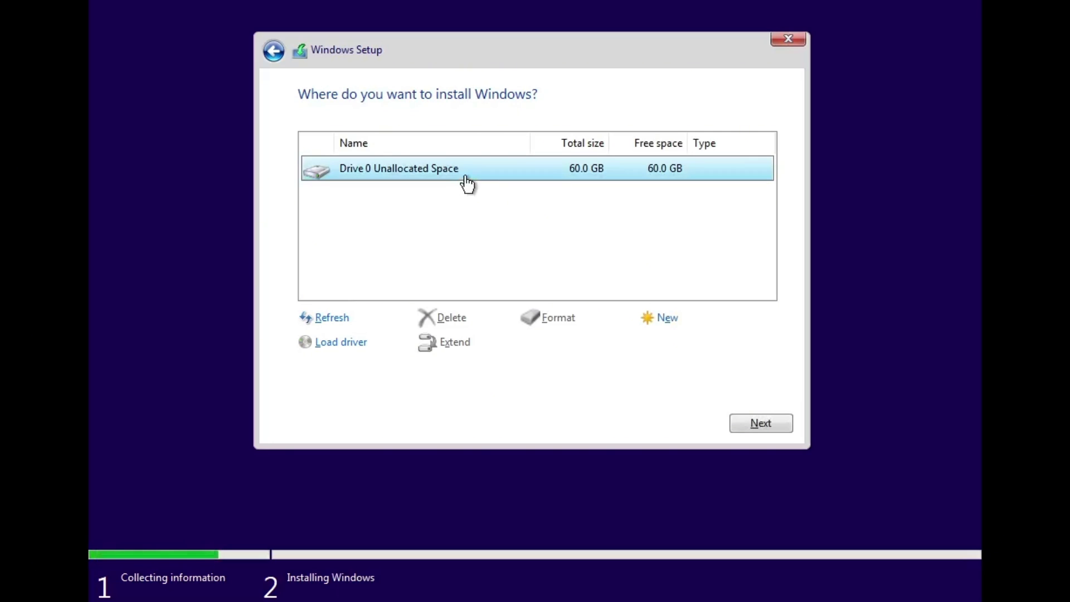
click(485, 227)
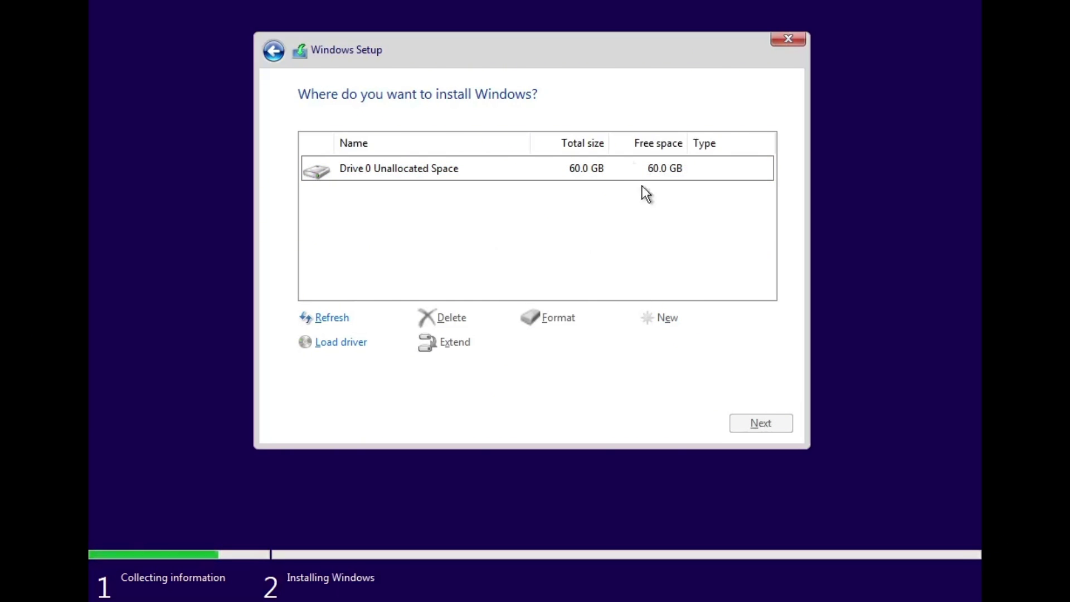
click(620, 177)
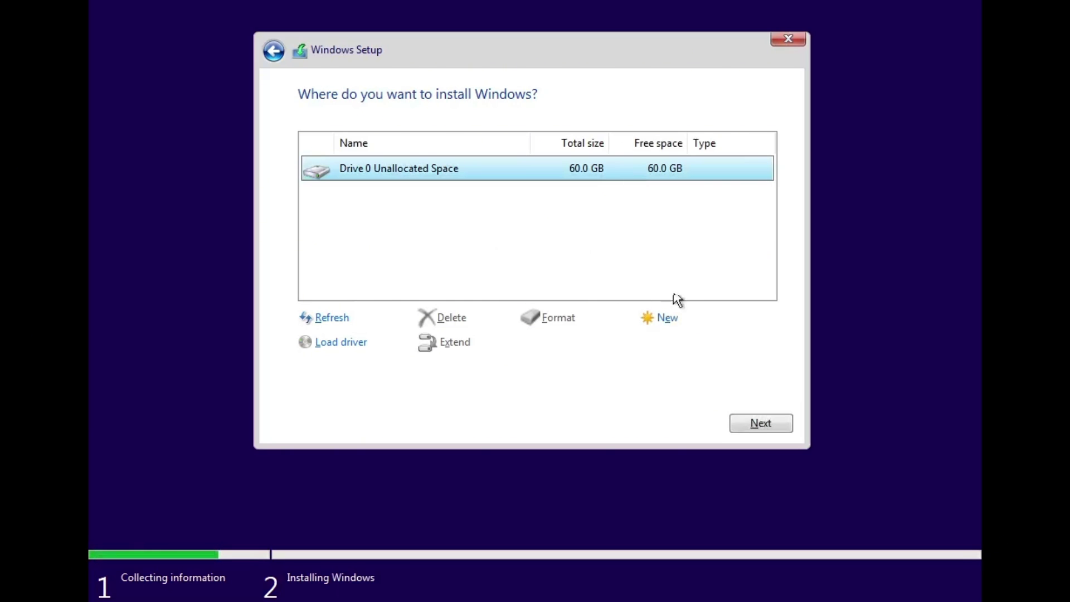
- Create a new partition in the unallocated space, accept the extra system partitions, then close Setup
click(664, 326)
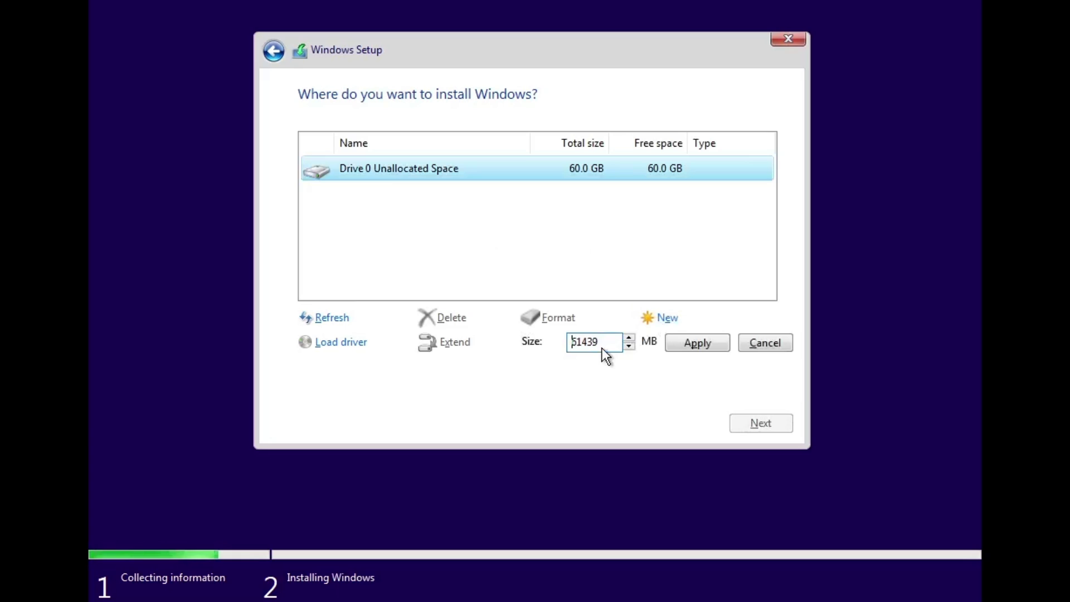
click(698, 349)
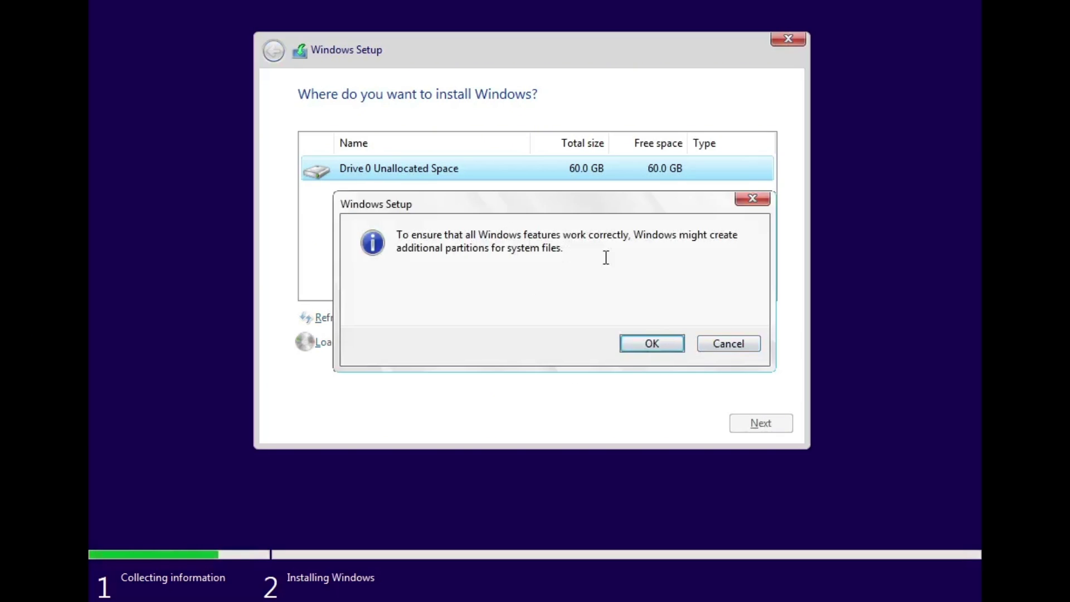
click(643, 347)
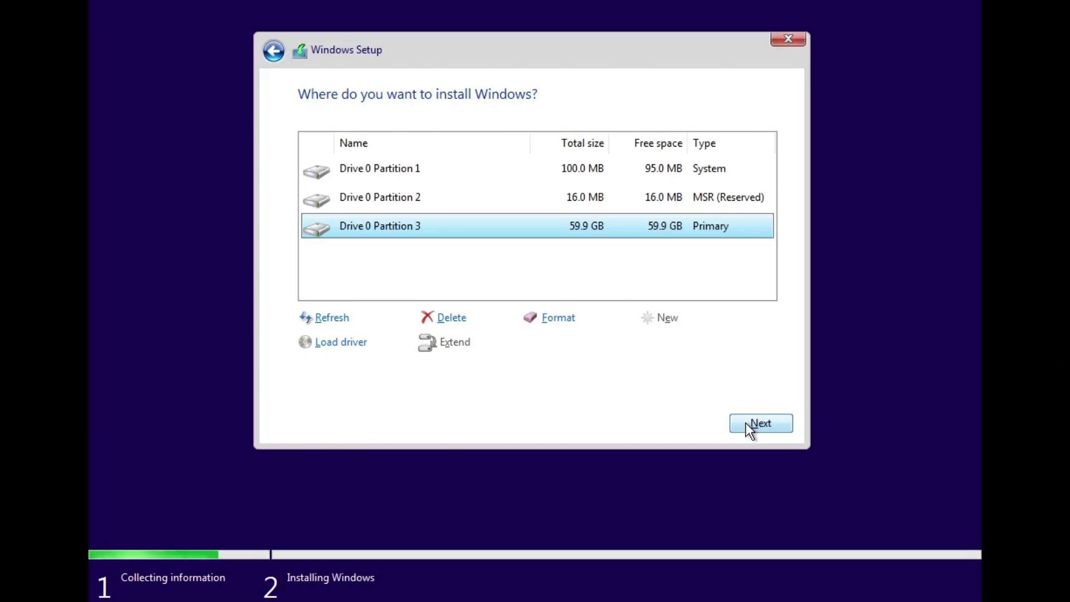
click(801, 41)
- Confirm quitting, open a command prompt with Shift+F10 and launch diskpart
click(650, 344)
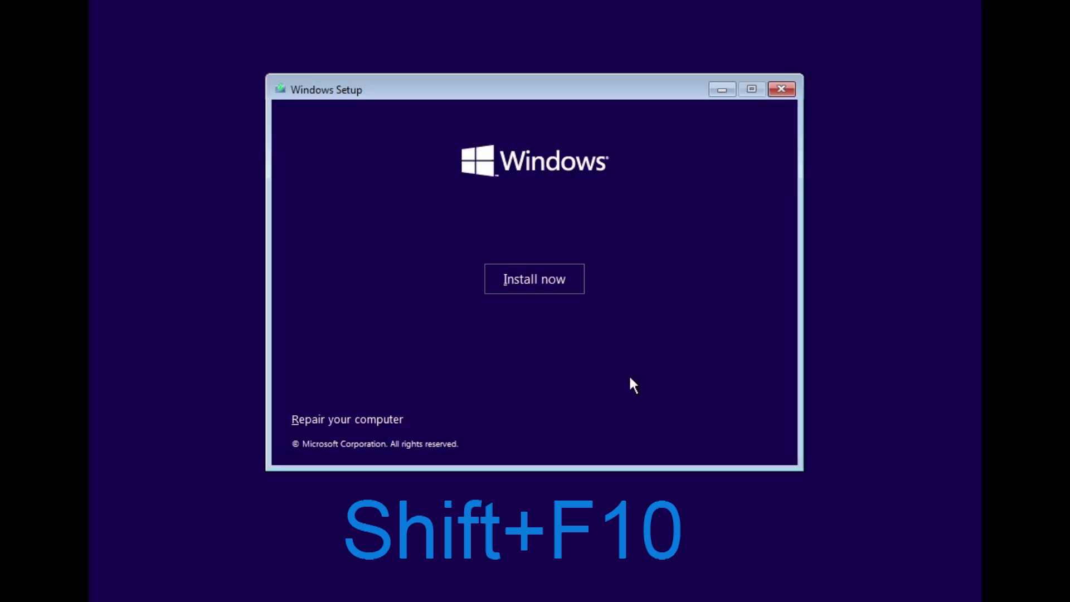
key(shift+F10)
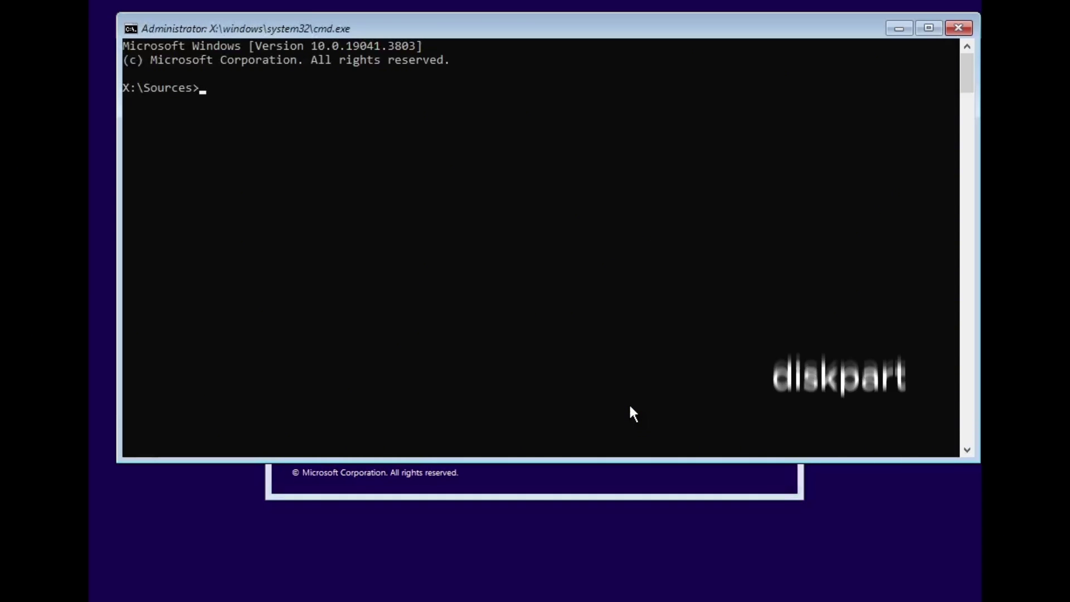
text(diskpart)
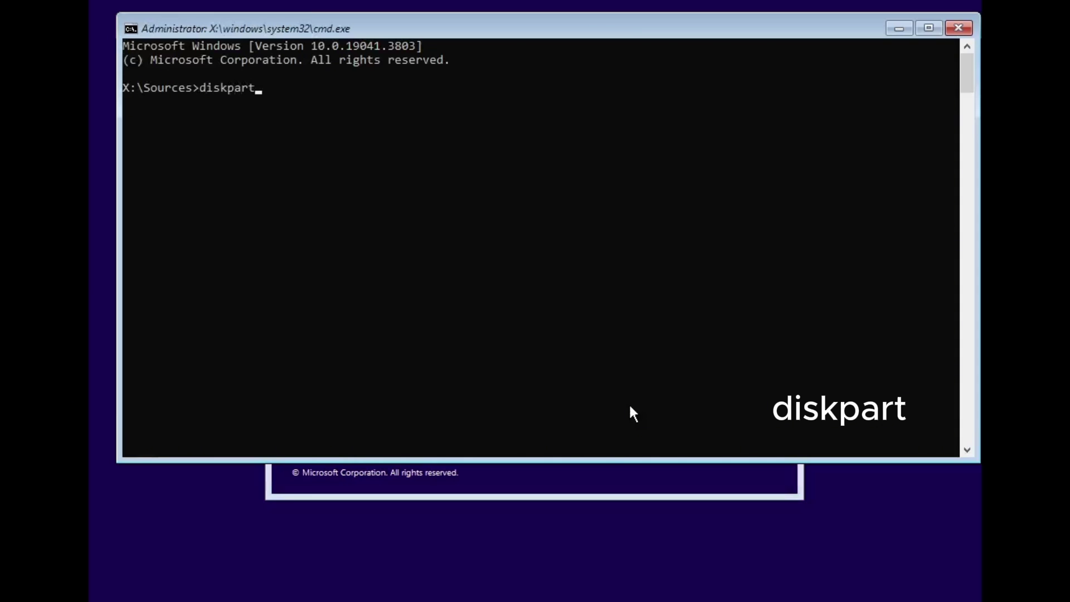
key(Return)
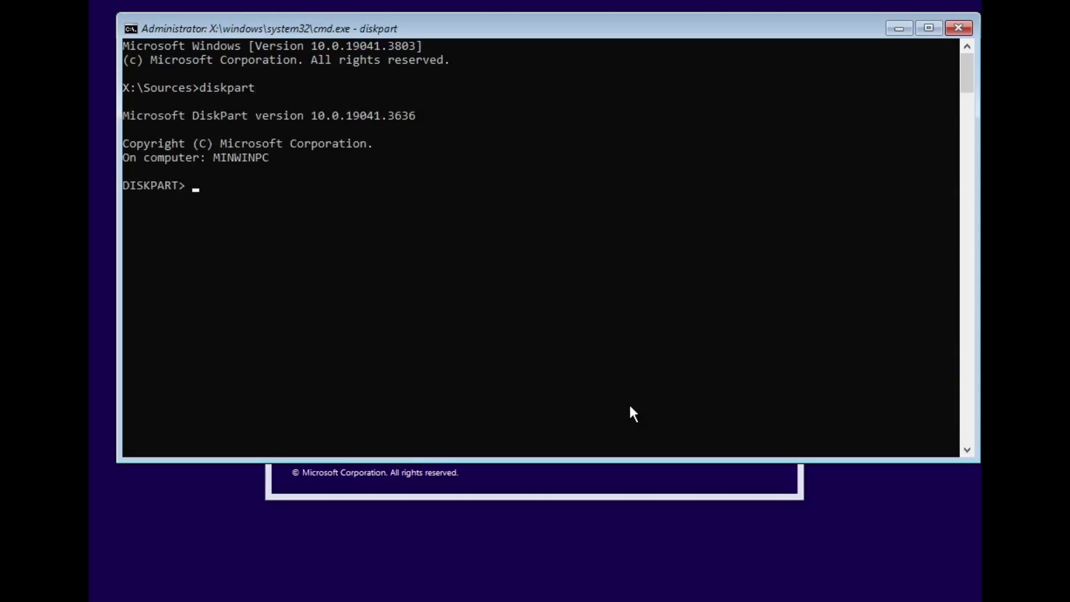
- In DiskPart, list disks, select disk 0 and clean it
text(list disk)
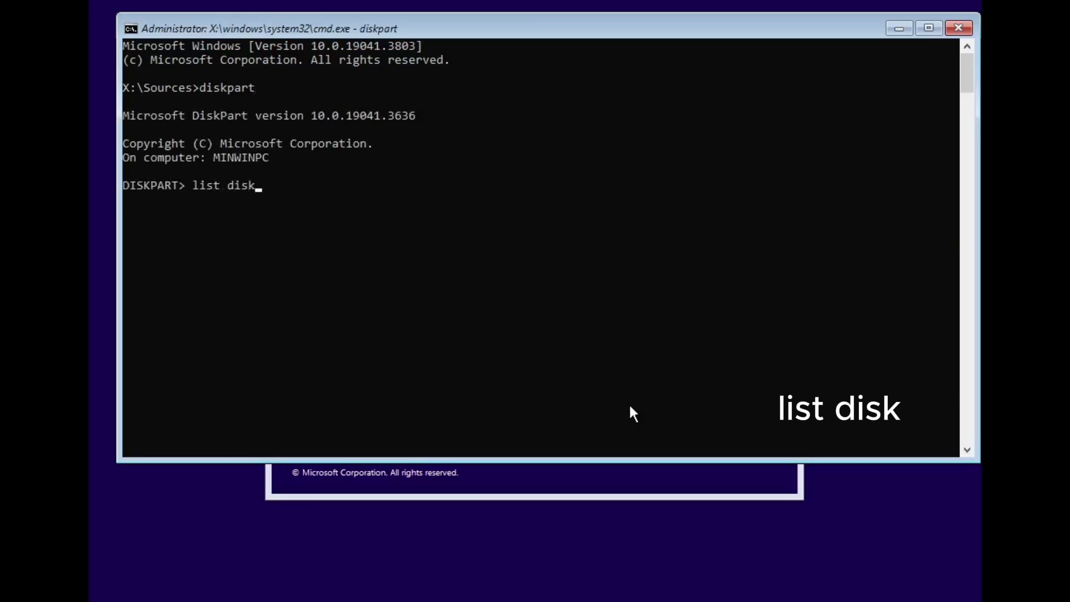
key(Return)
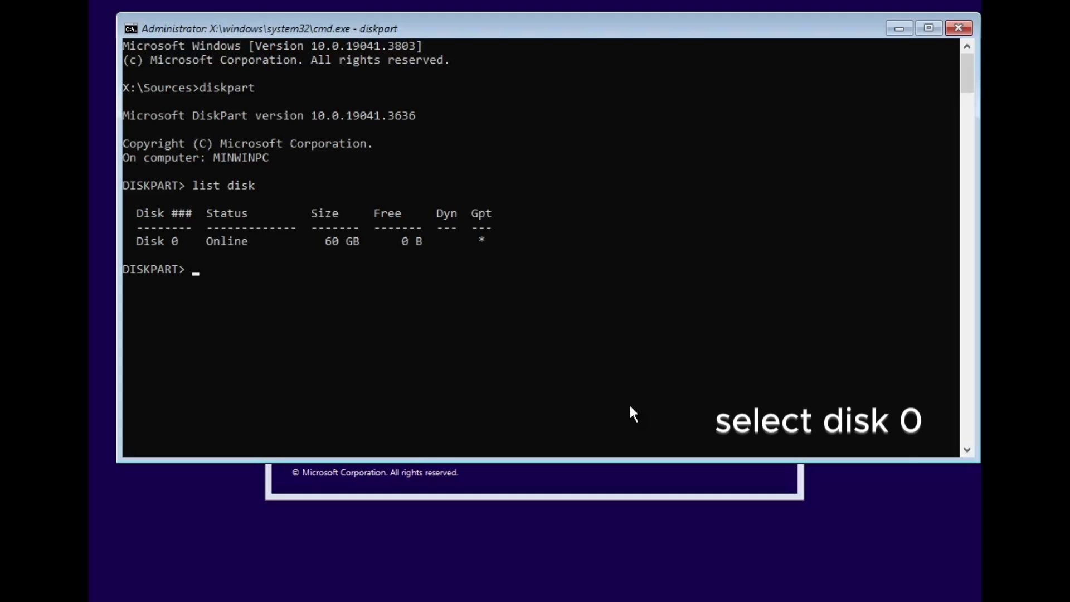
text(select disk )
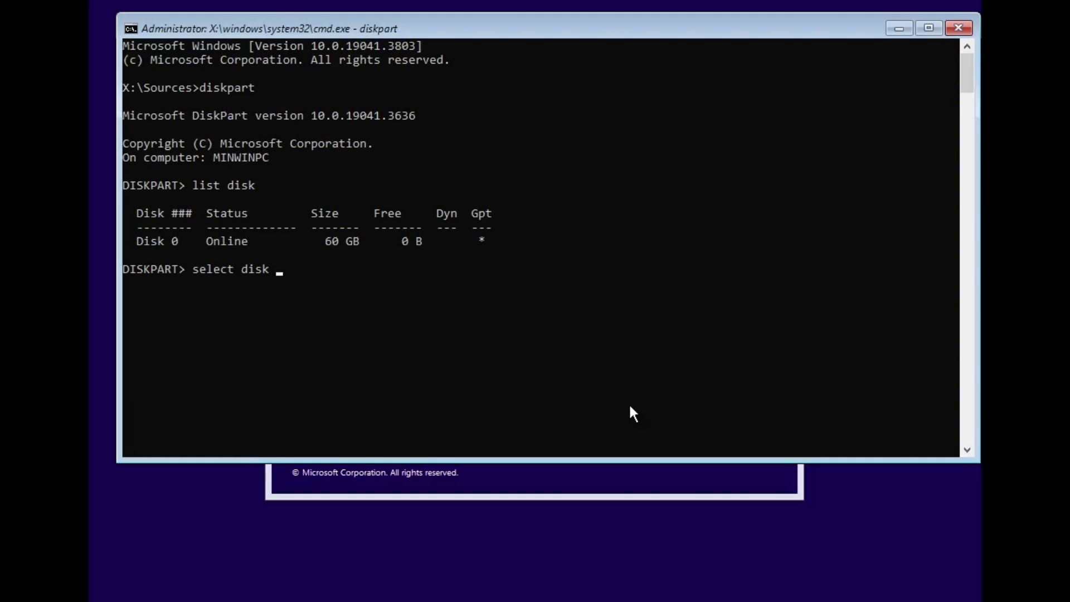
text(0)
key(Return)
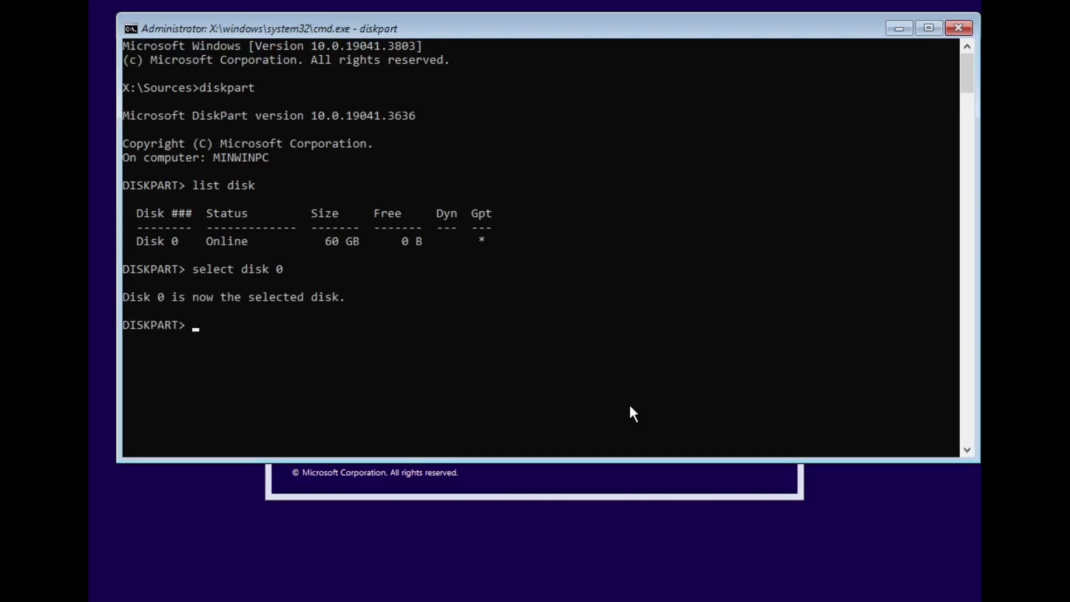
text(clean)
key(Return)
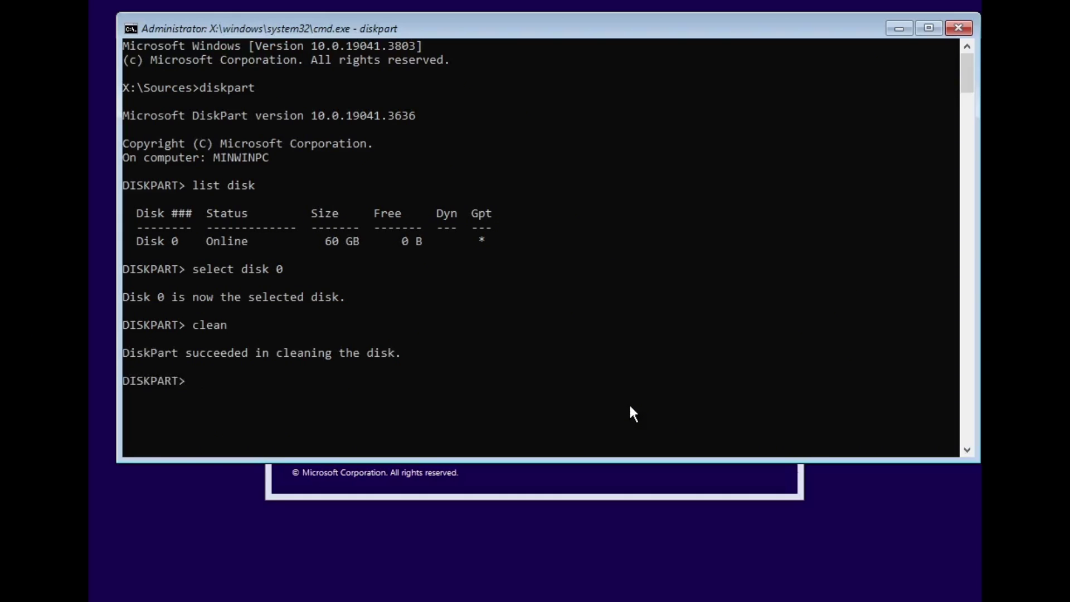
- Convert disk 0 to GPT, create a primary partition and try marking it active
text(convert gp)
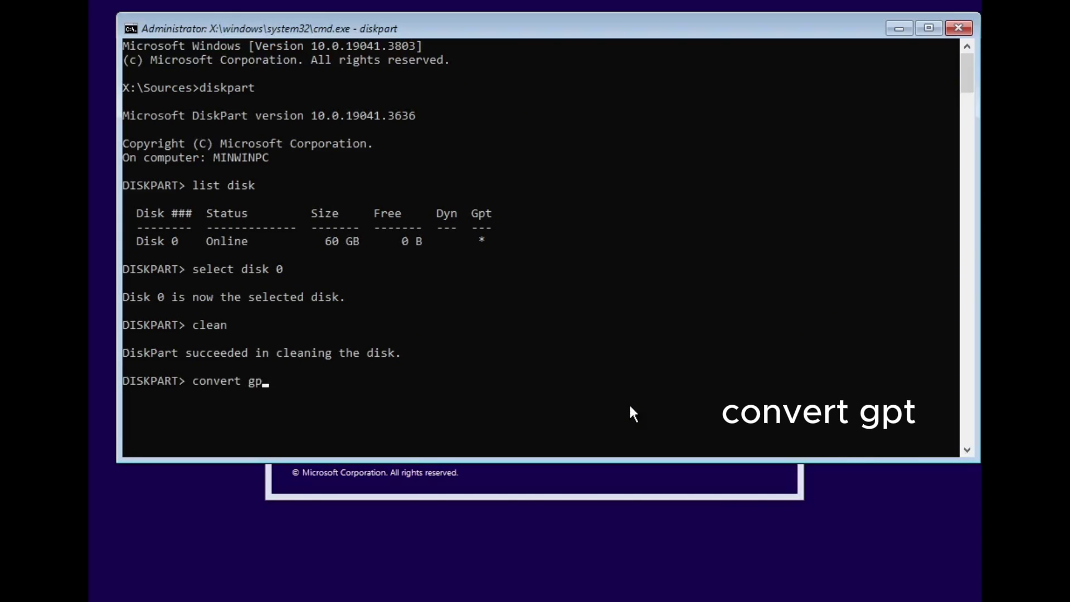
text(t)
key(Return)
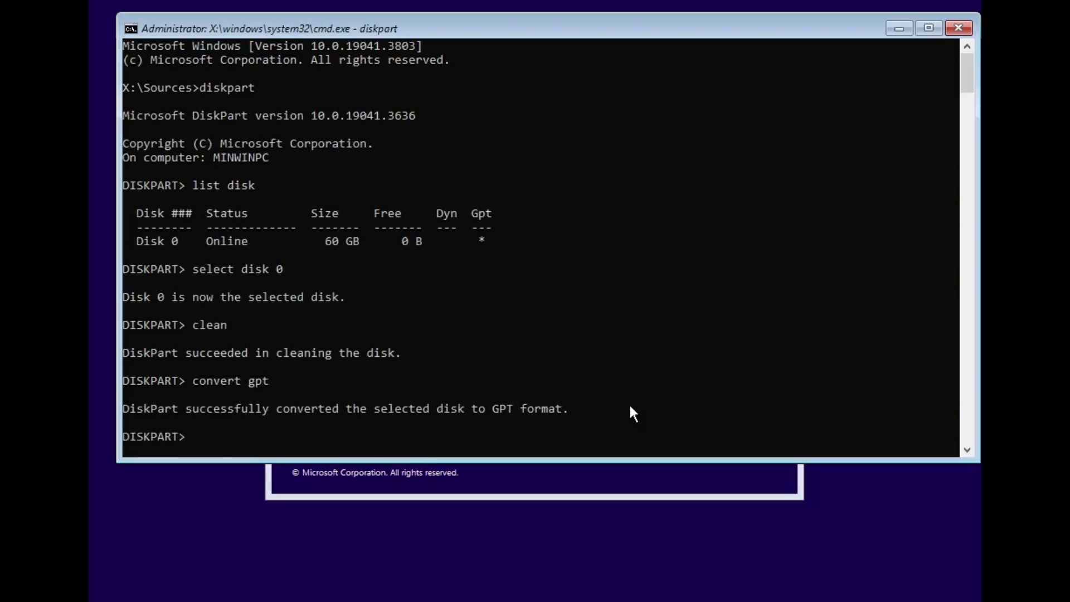
text(create par)
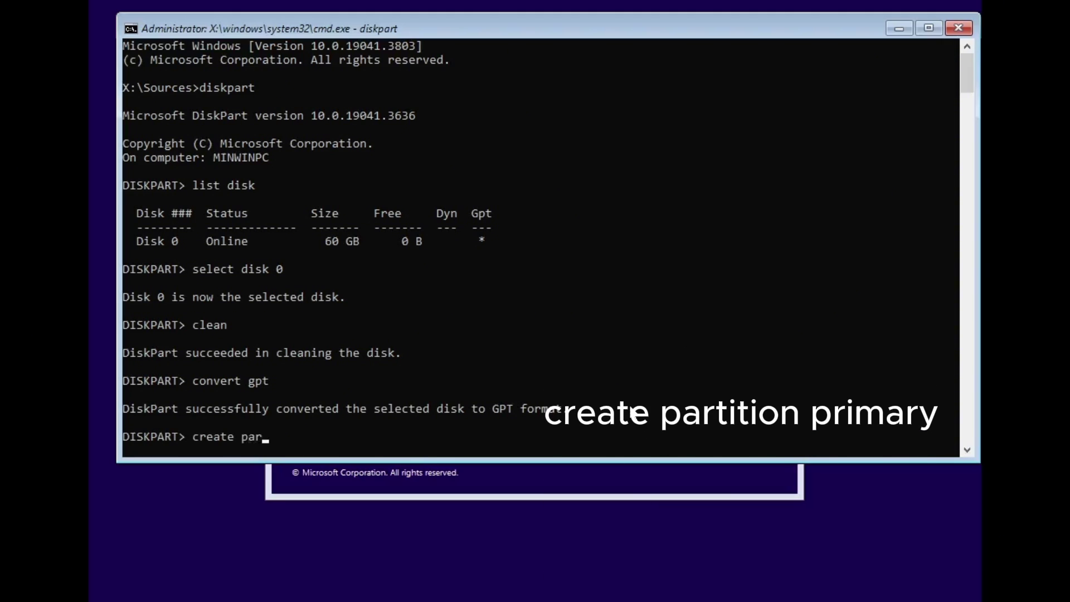
text(tition primary)
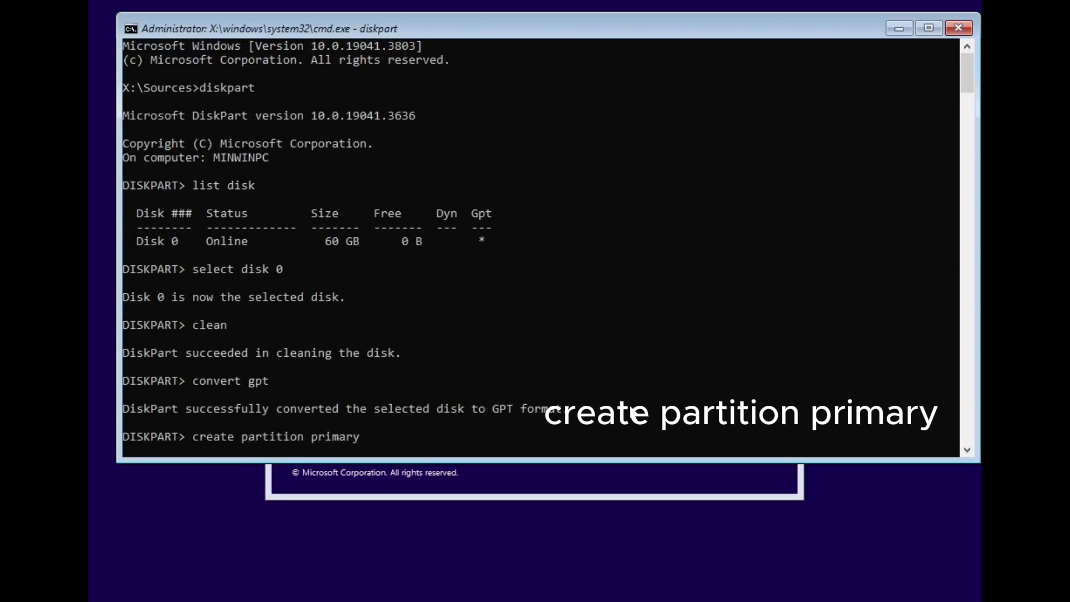
key(Return)
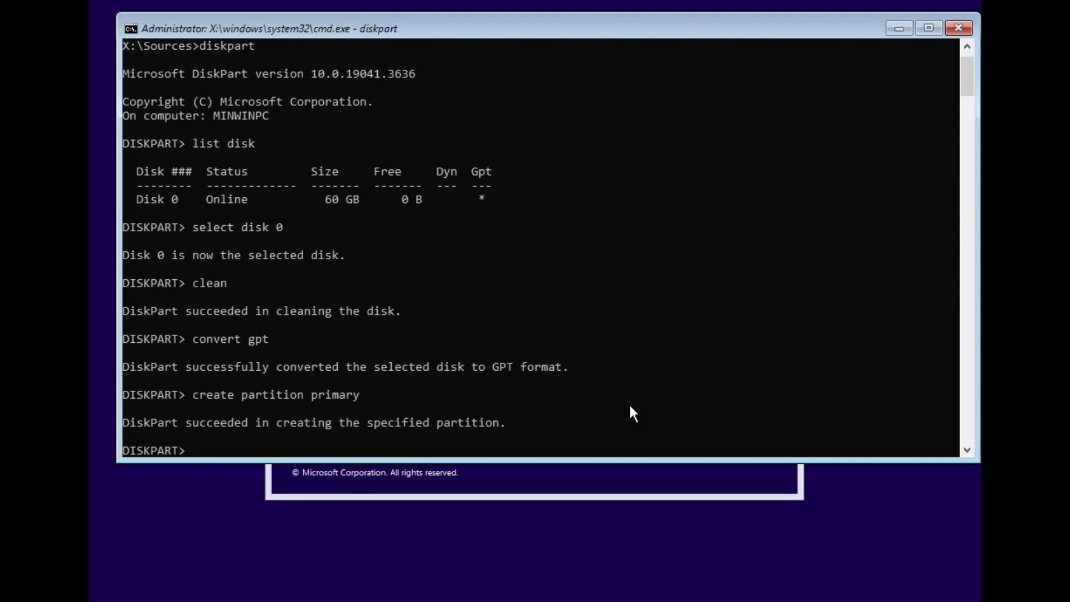
text(active)
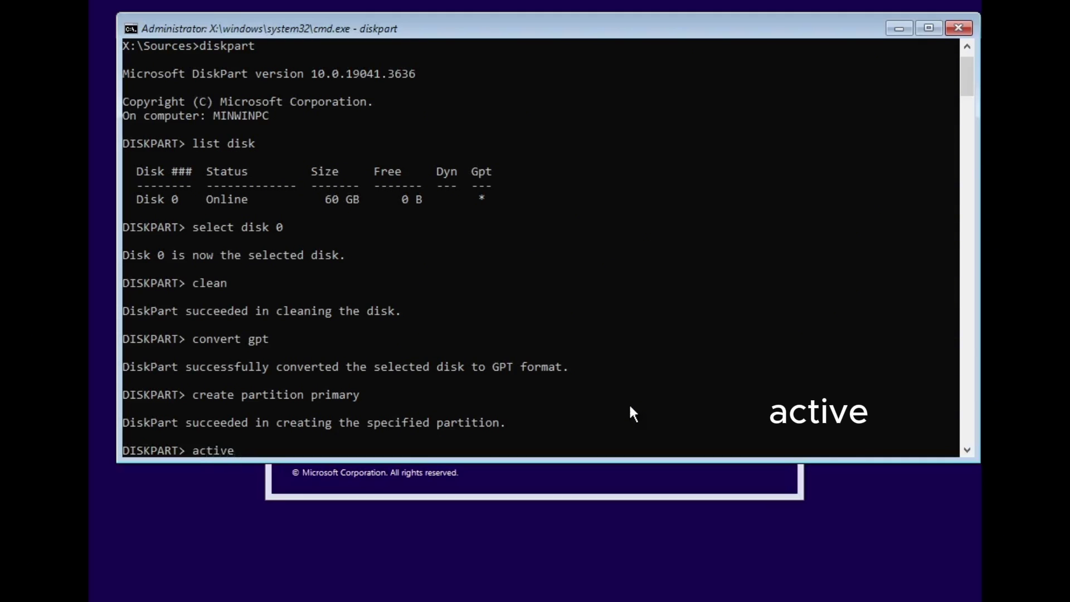
key(Return)
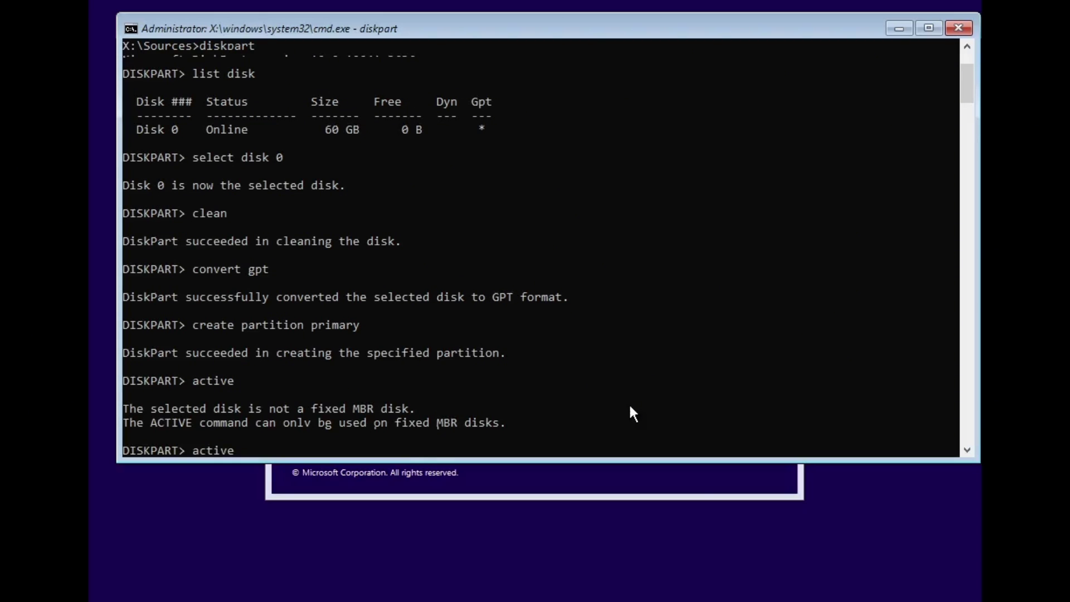
- Quick-format the partition as NTFS with format fs=ntfs quick and exit DiskPart
text(fo)
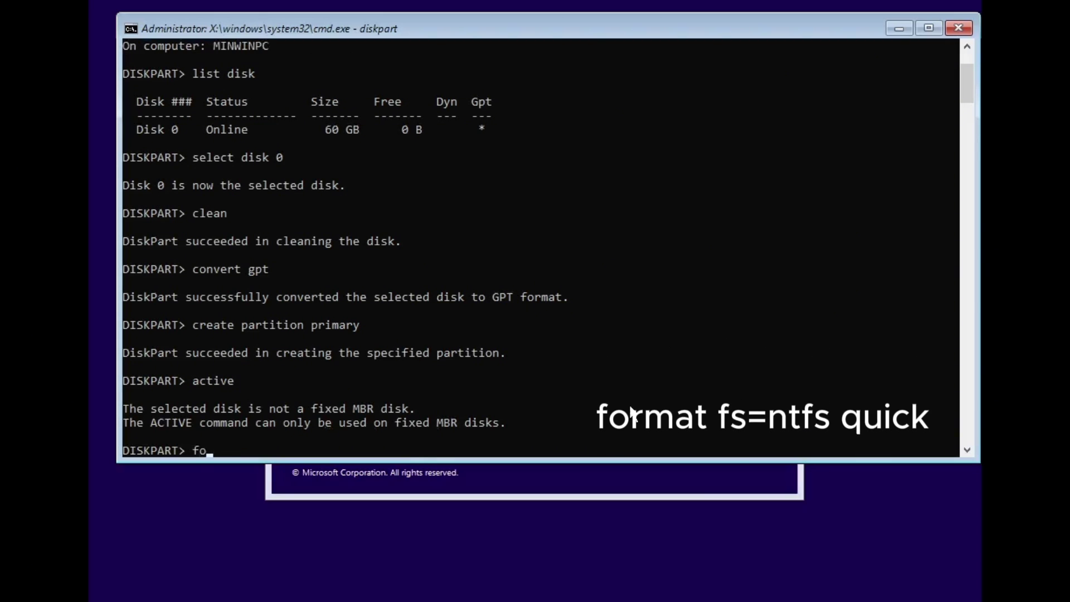
text(rmat fs=)
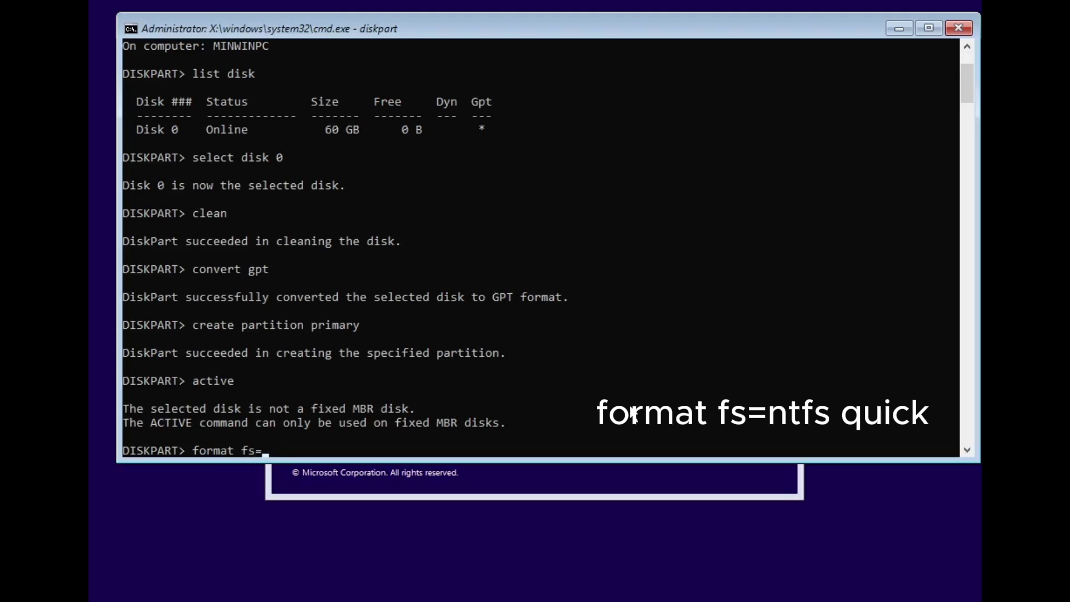
text(ntfs quick)
key(Return)
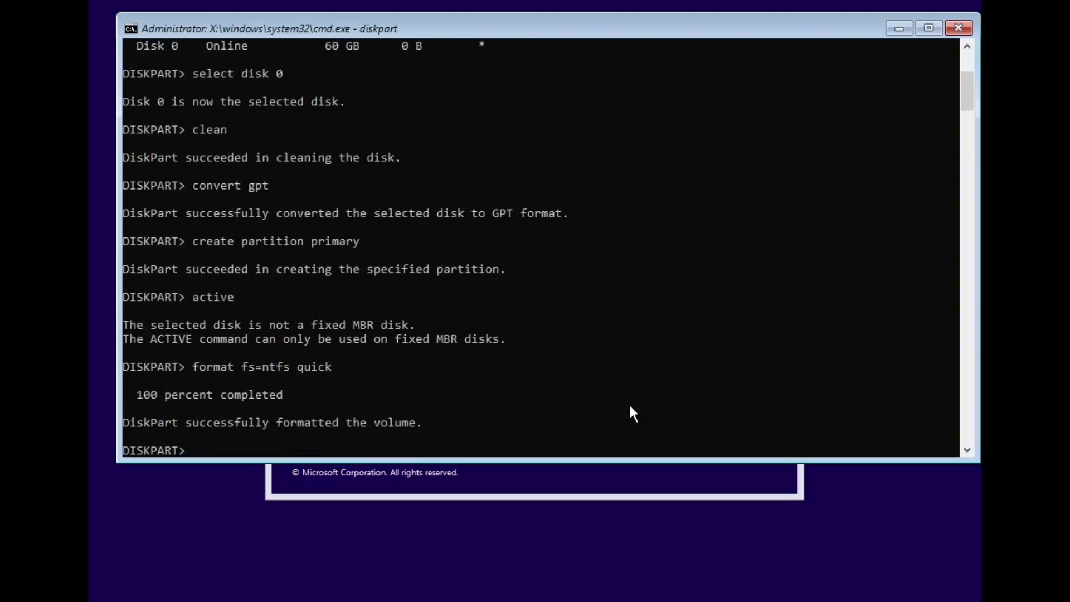
text(exit)
key(Return)
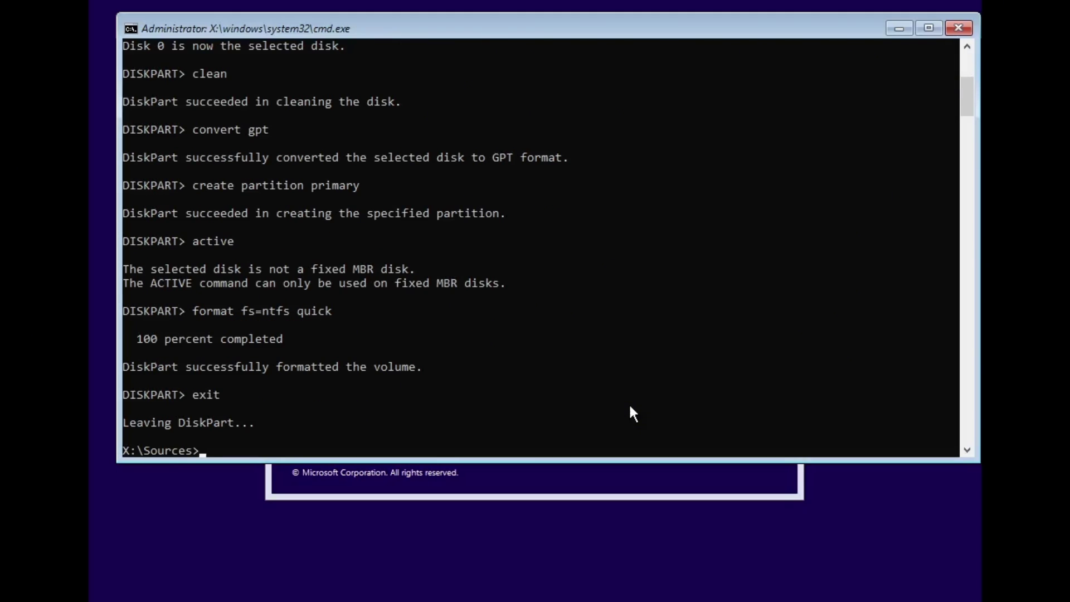
click(817, 213)
- Close the command prompt, start installing without a product key, and choose Windows 10 Pro
click(952, 29)
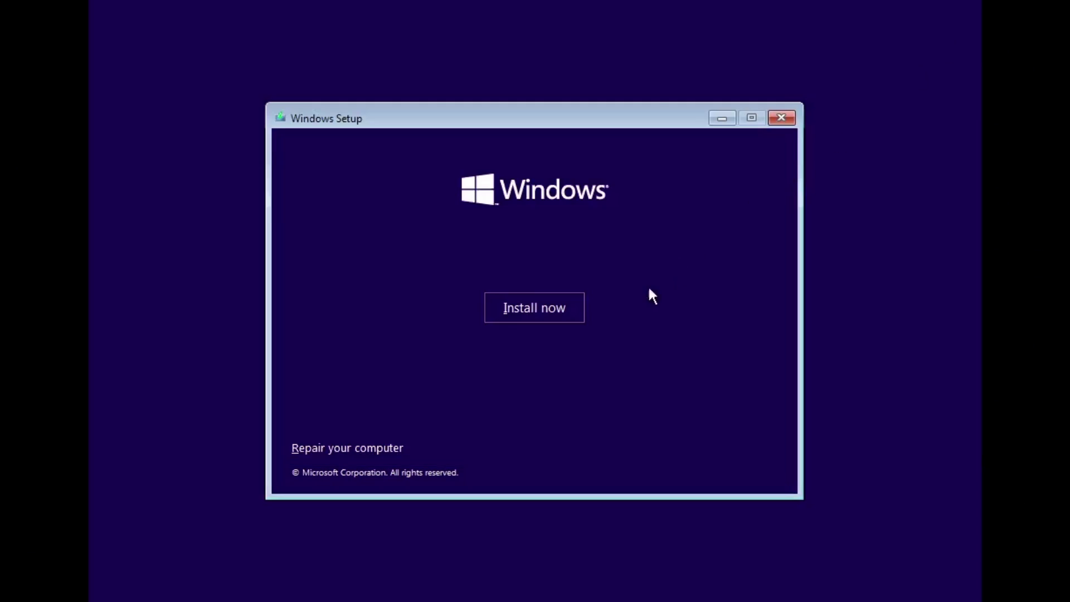
click(528, 312)
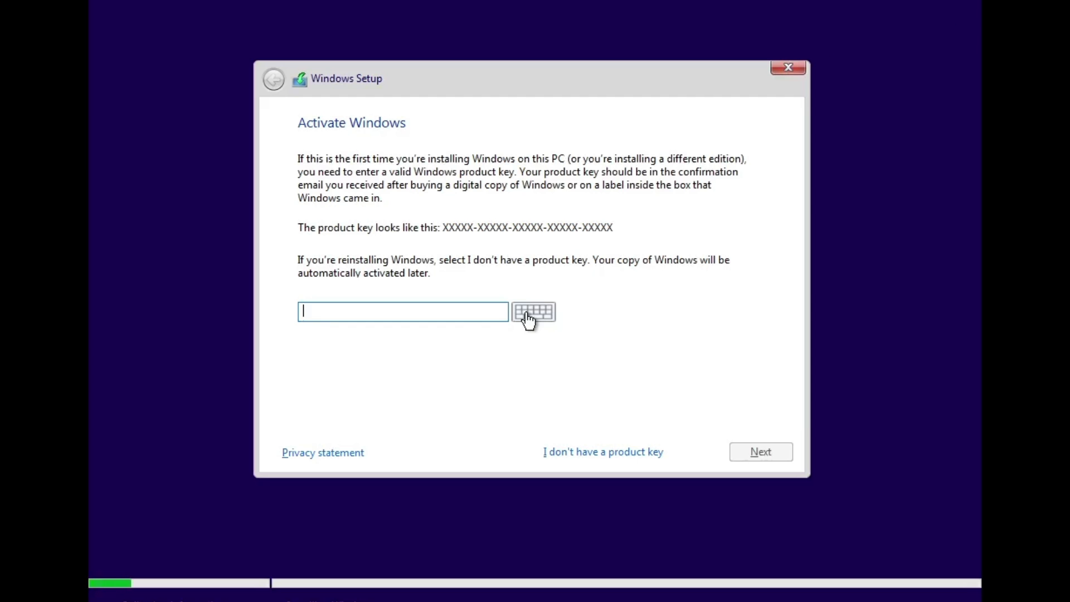
click(575, 454)
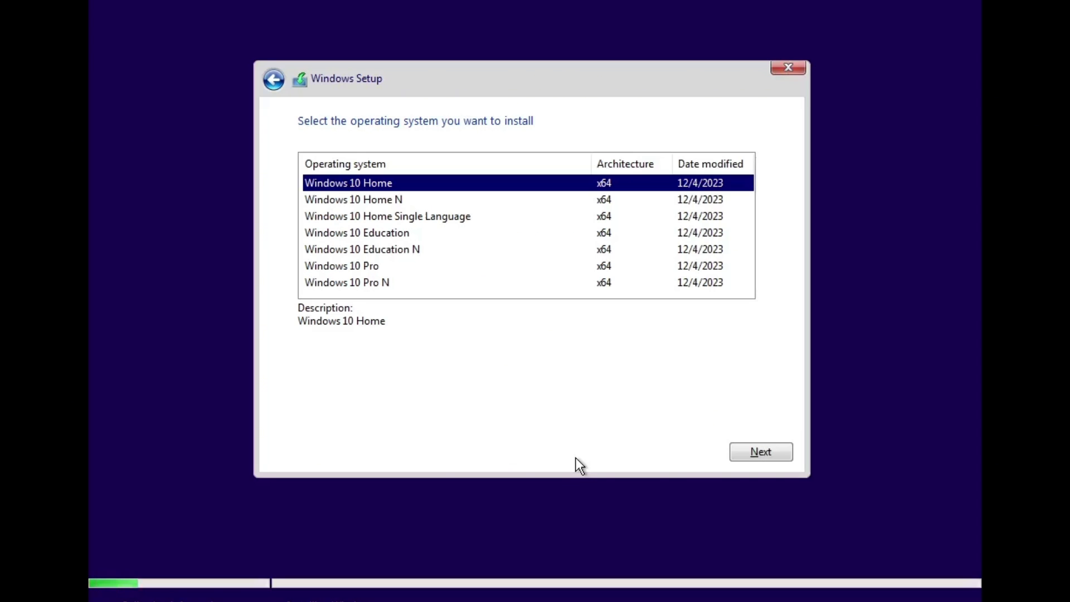
click(379, 266)
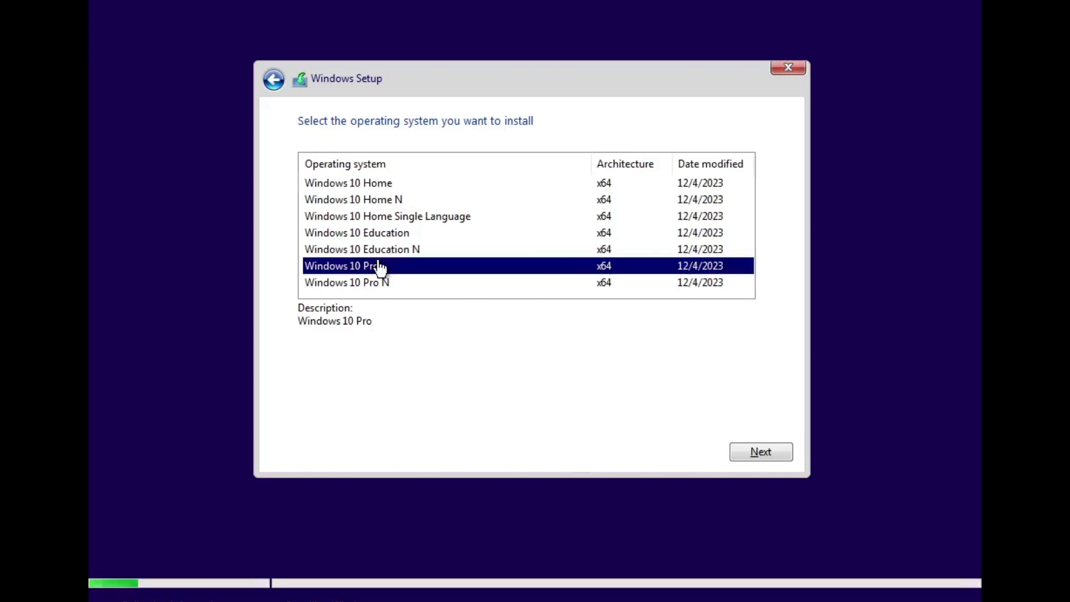
click(745, 448)
- Accept the license terms and choose the Custom: Install Windows only installation
click(419, 413)
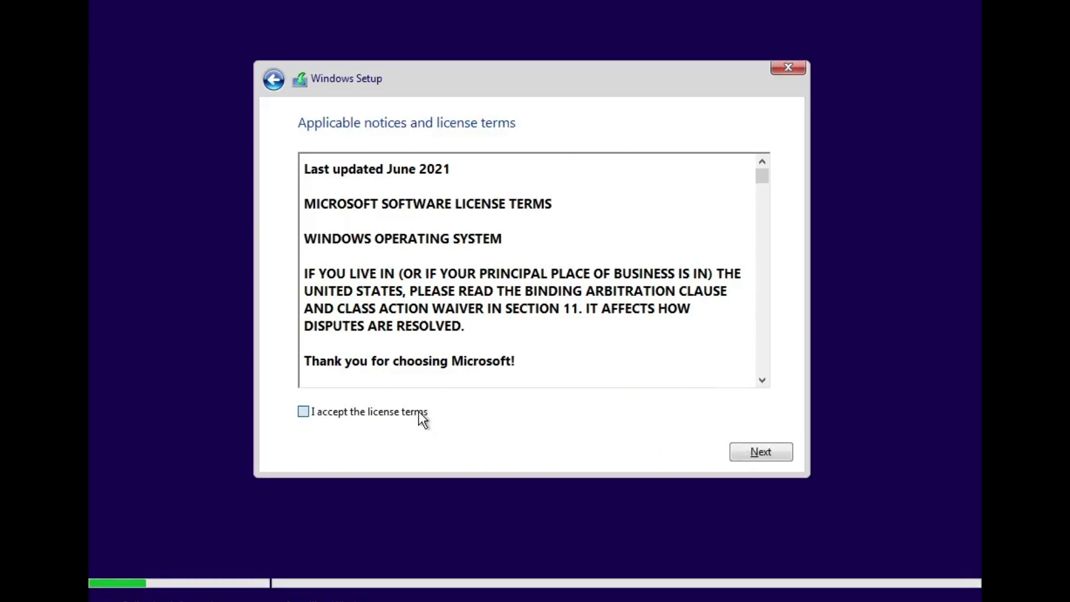
click(742, 453)
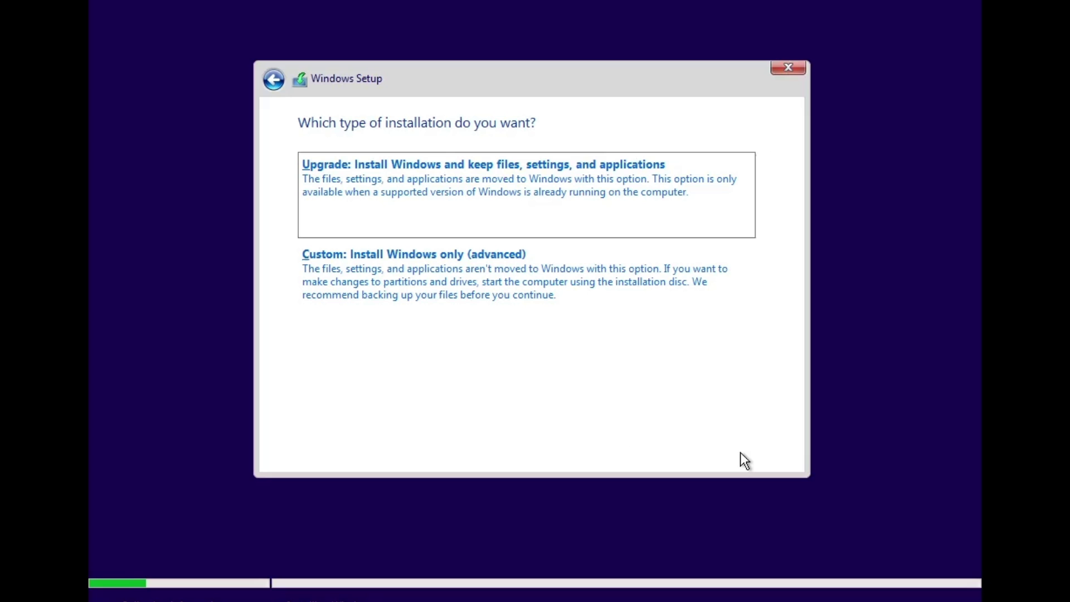
click(498, 316)
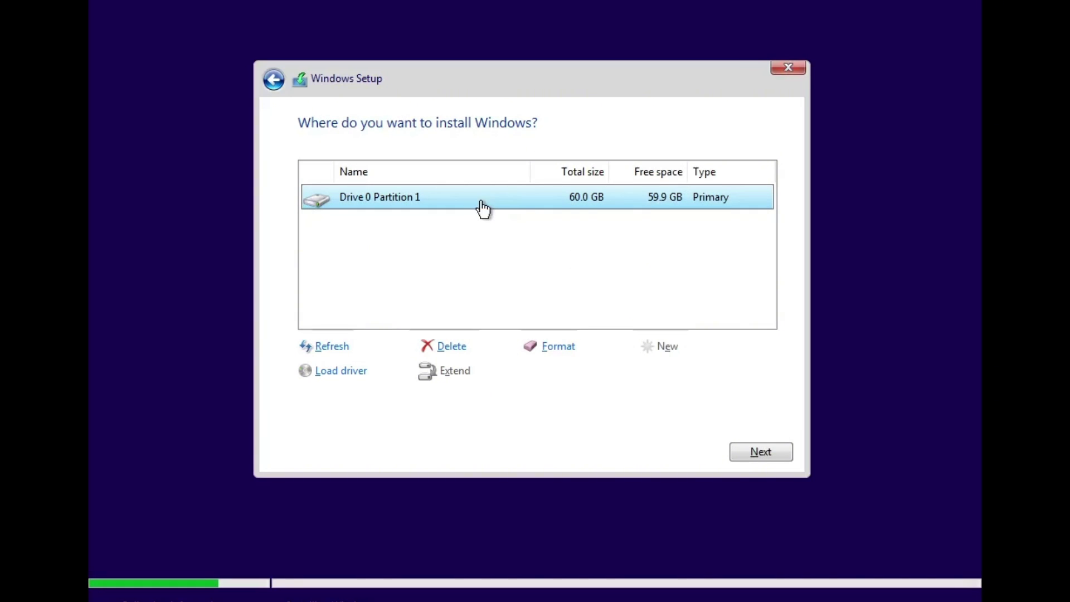
- Begin installing Windows onto Drive 0 Partition 1
click(763, 455)
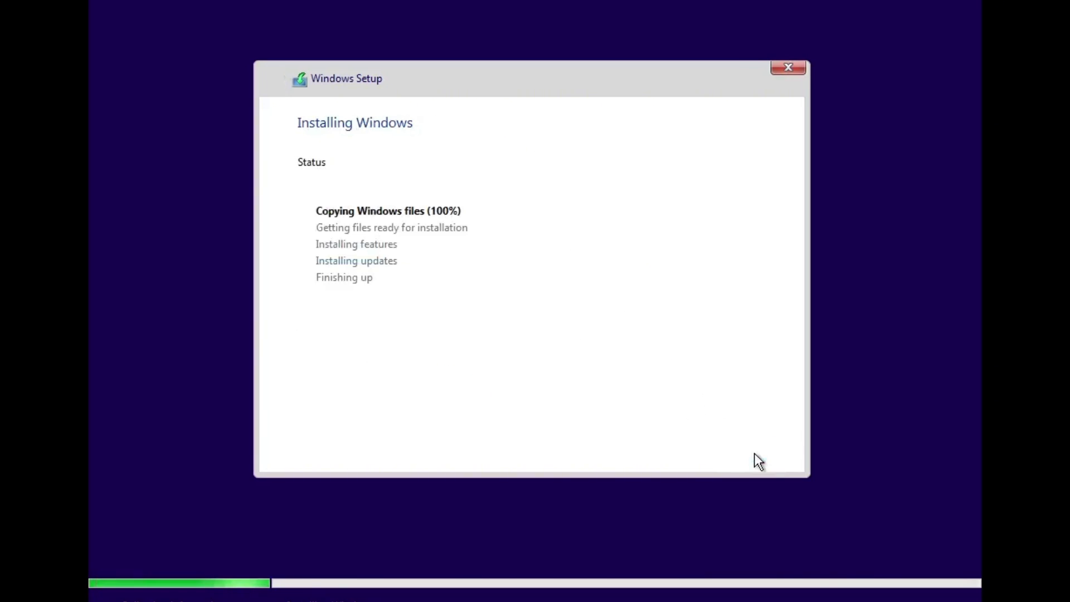